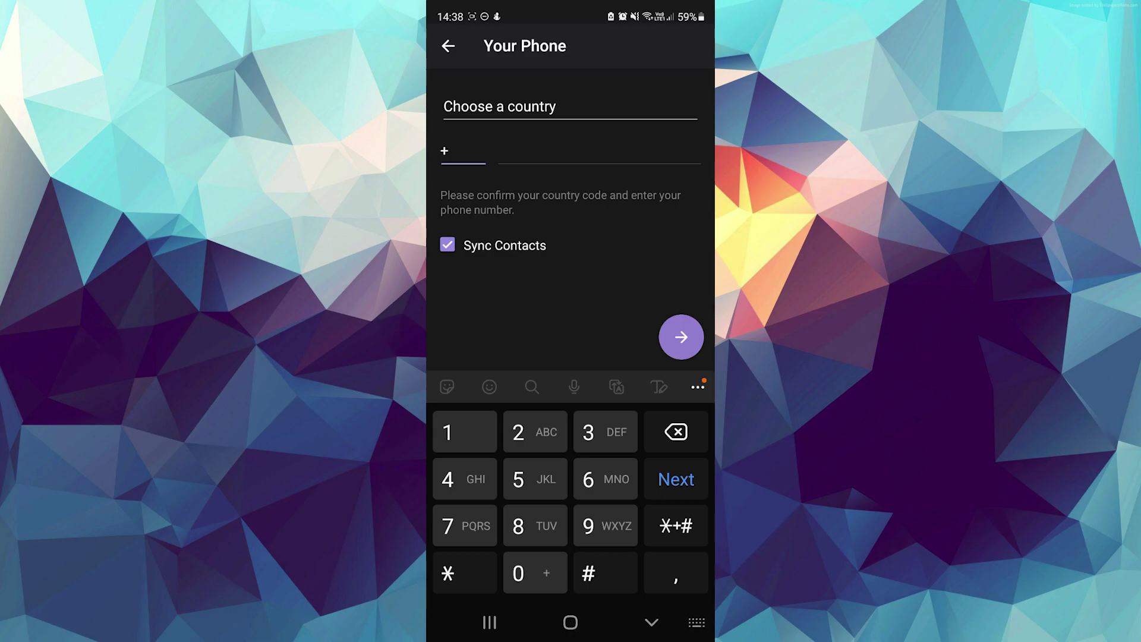
Pick India (+91) as the sign-up country and uncheck Sync Contacts.
click(500, 107)
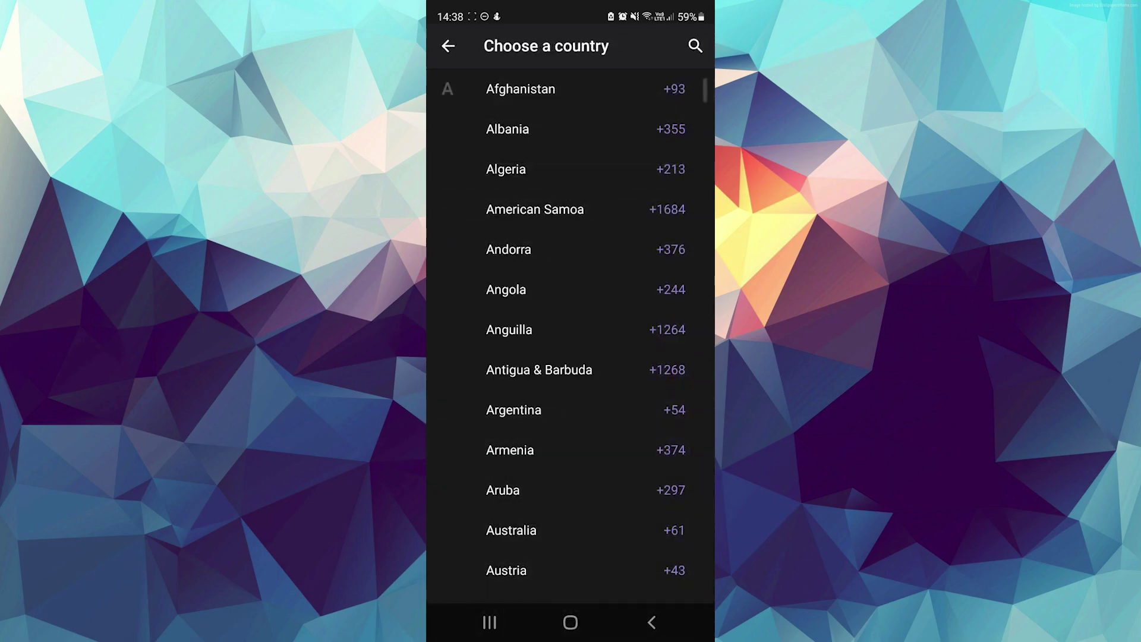
scroll(570, 339, down, 5)
scroll(572, 339, down, 15)
scroll(571, 338, down, 10)
scroll(571, 339, up, 3)
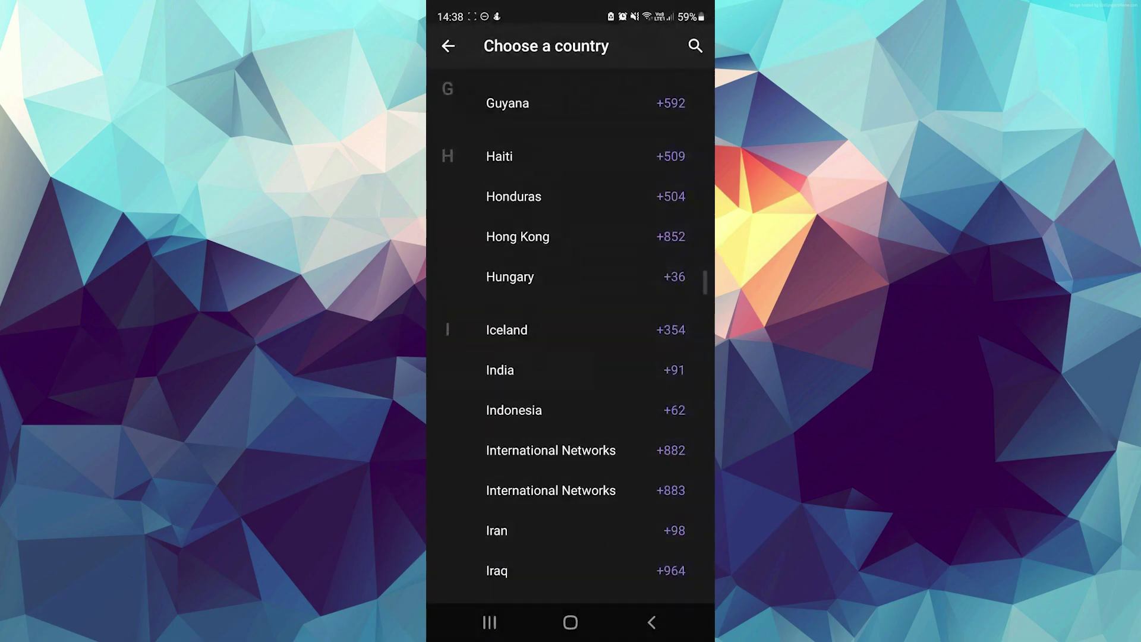
click(500, 367)
click(448, 245)
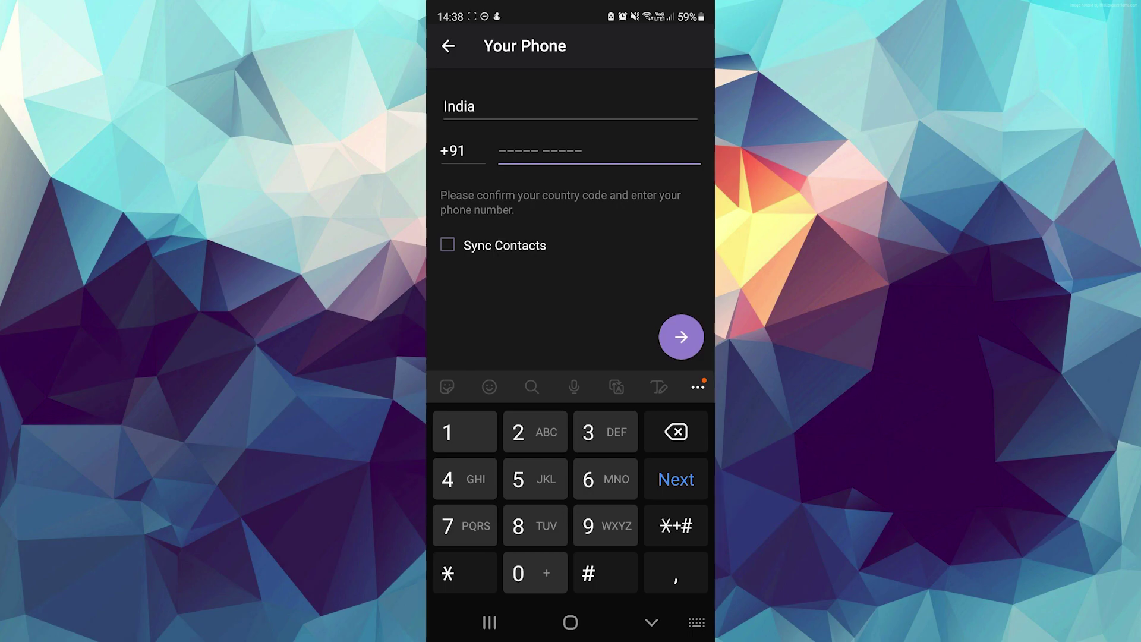
click(489, 623)
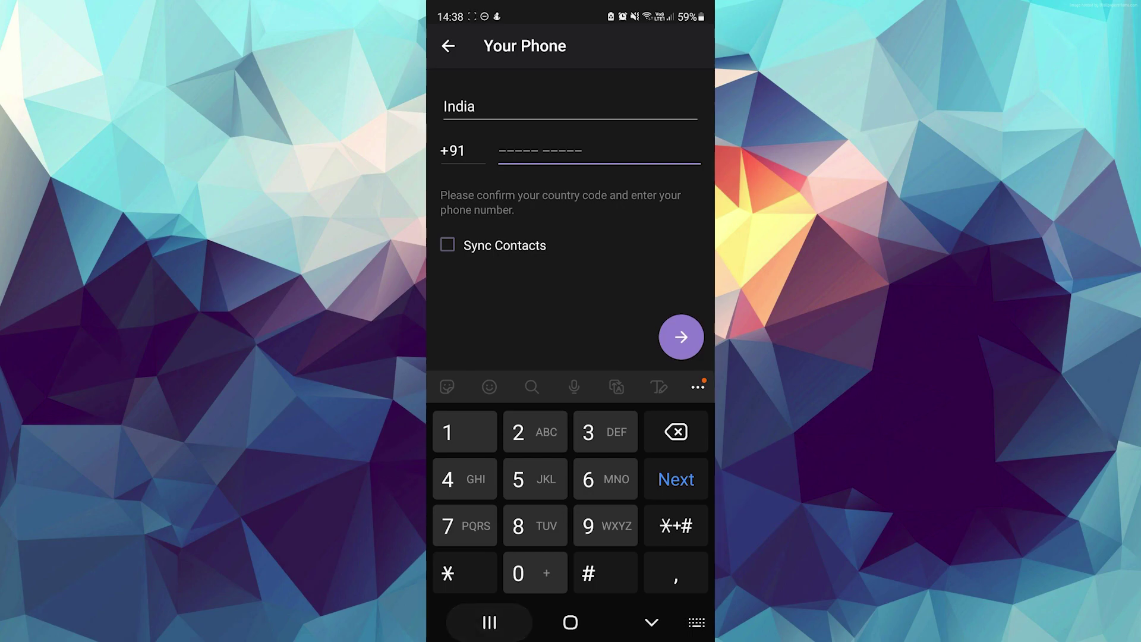
click(572, 322)
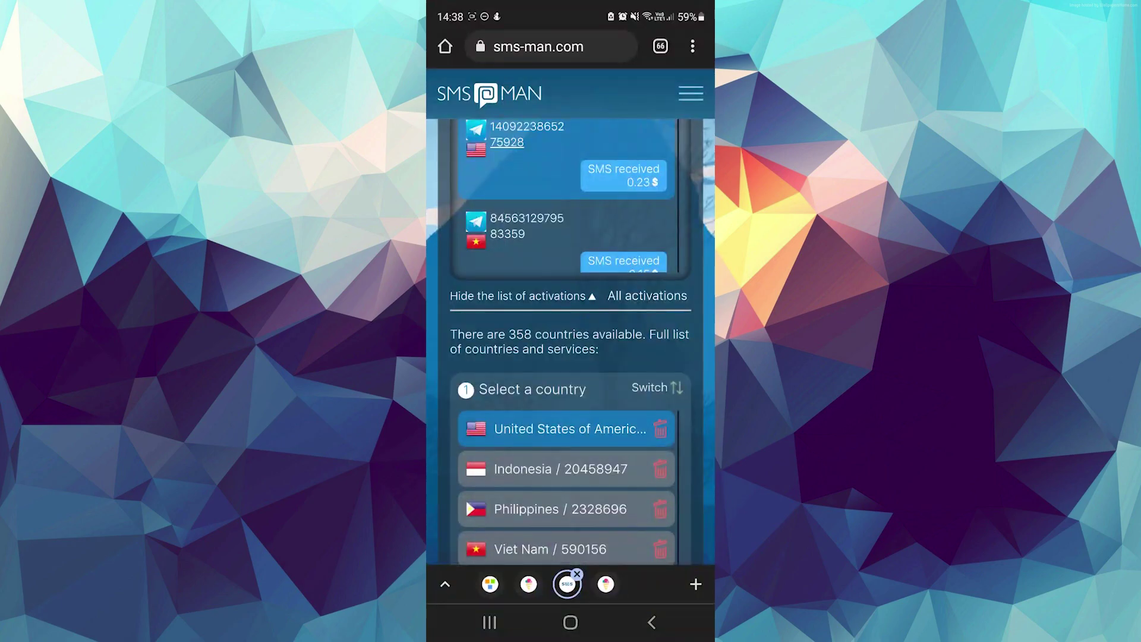
scroll(571, 339, up, 2)
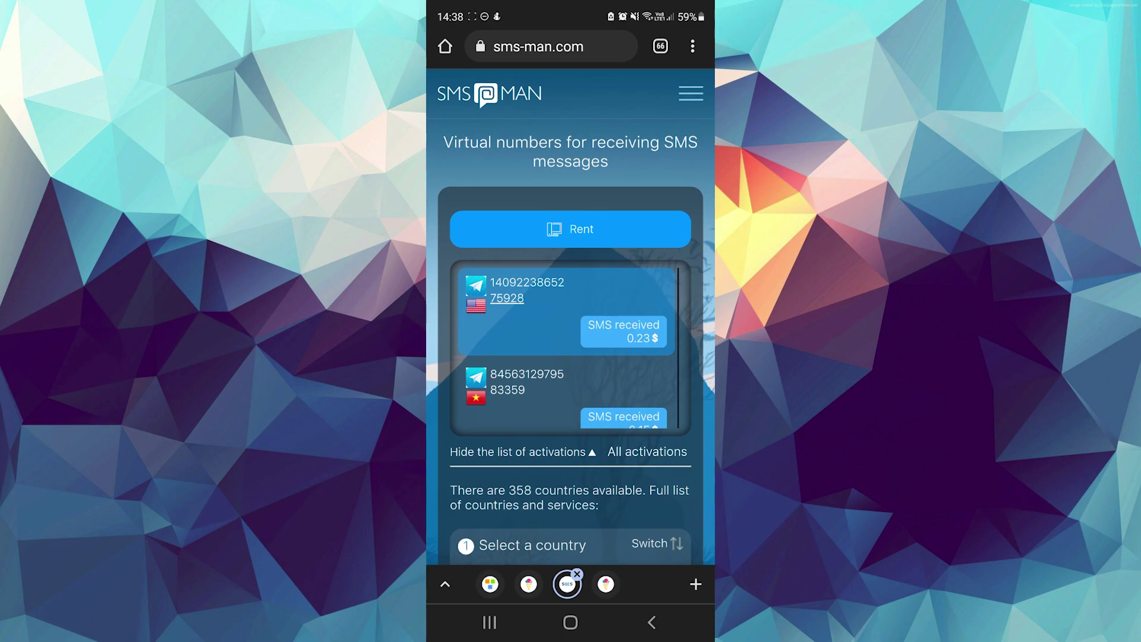
scroll(570, 356, down, 5)
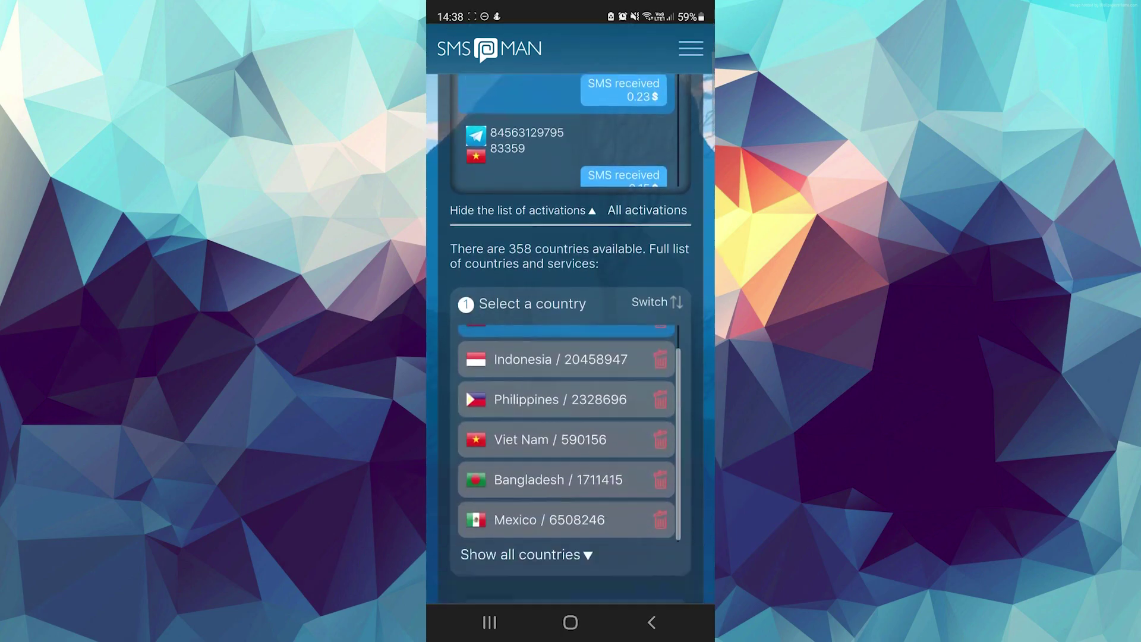
click(526, 553)
scroll(570, 358, down, 2)
scroll(572, 357, down, 5)
scroll(566, 357, down, 2)
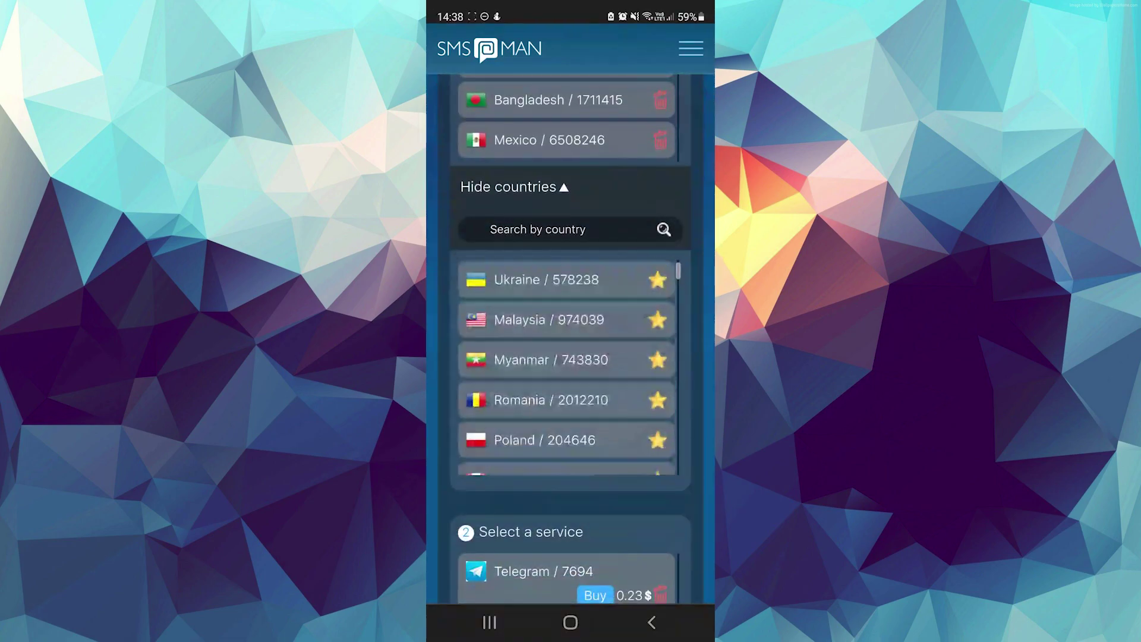
scroll(568, 366, down, 2)
scroll(568, 365, down, 1)
click(540, 375)
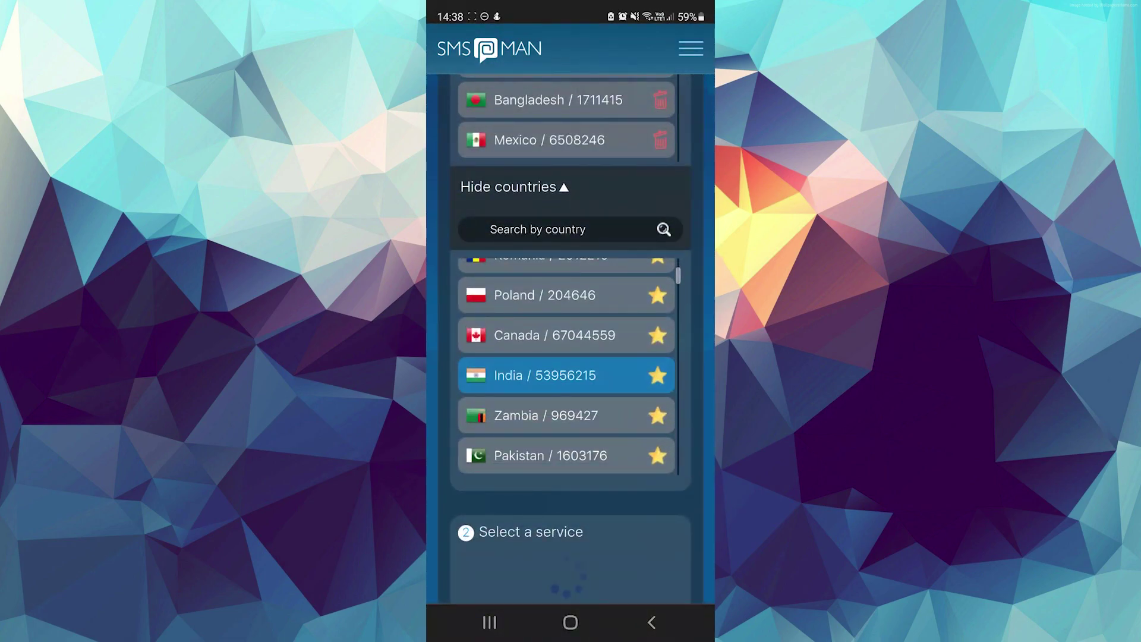
scroll(571, 357, down, 3)
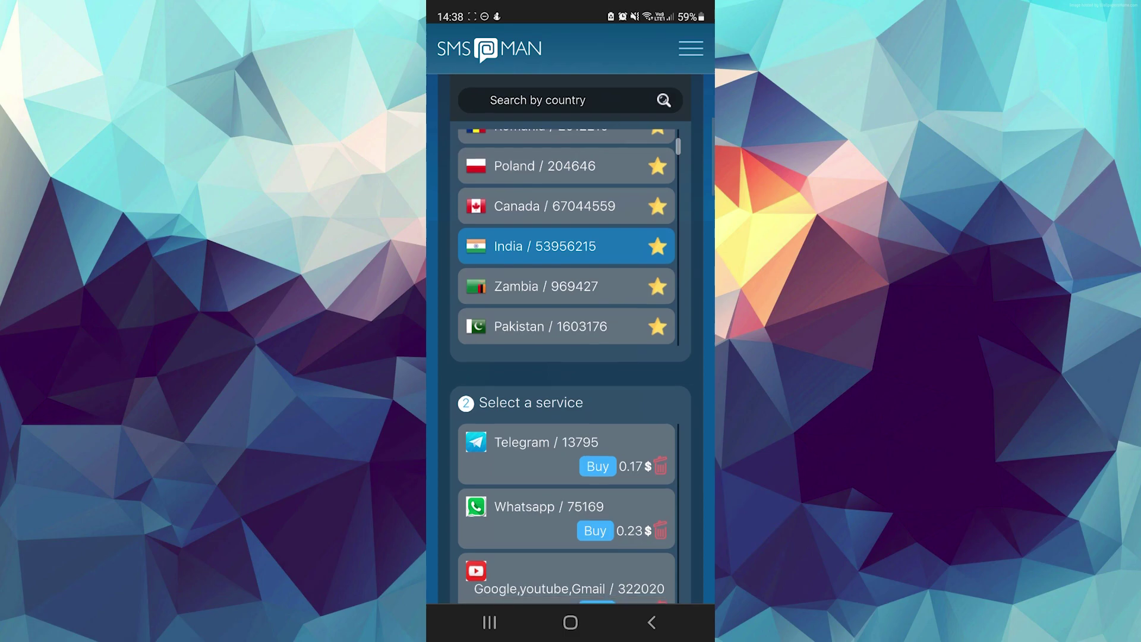
scroll(572, 357, down, 2)
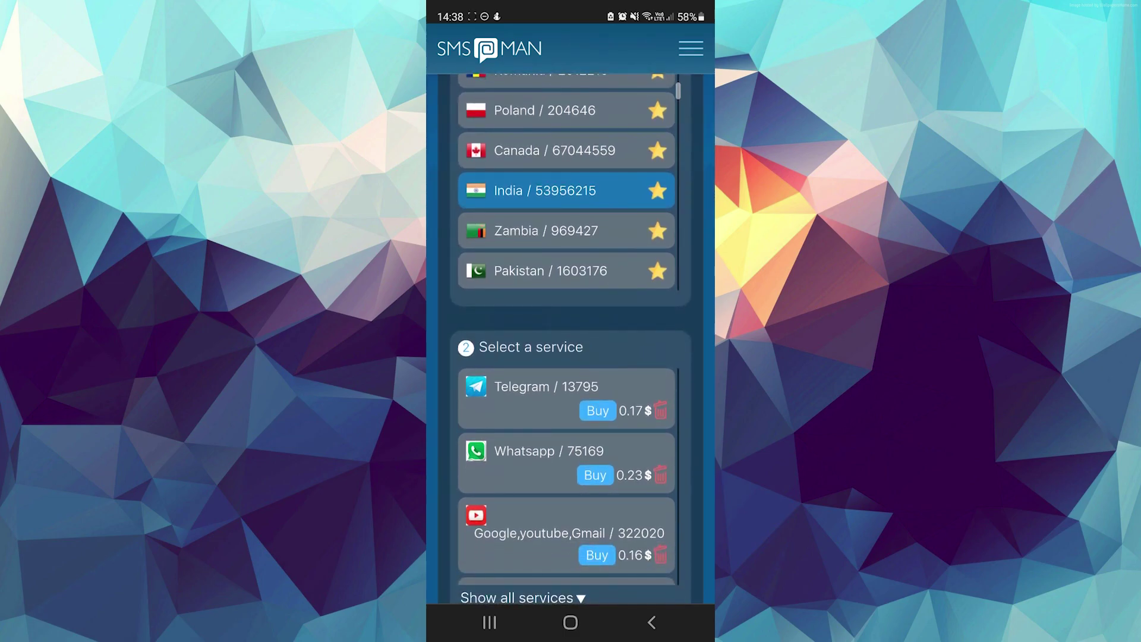
click(598, 410)
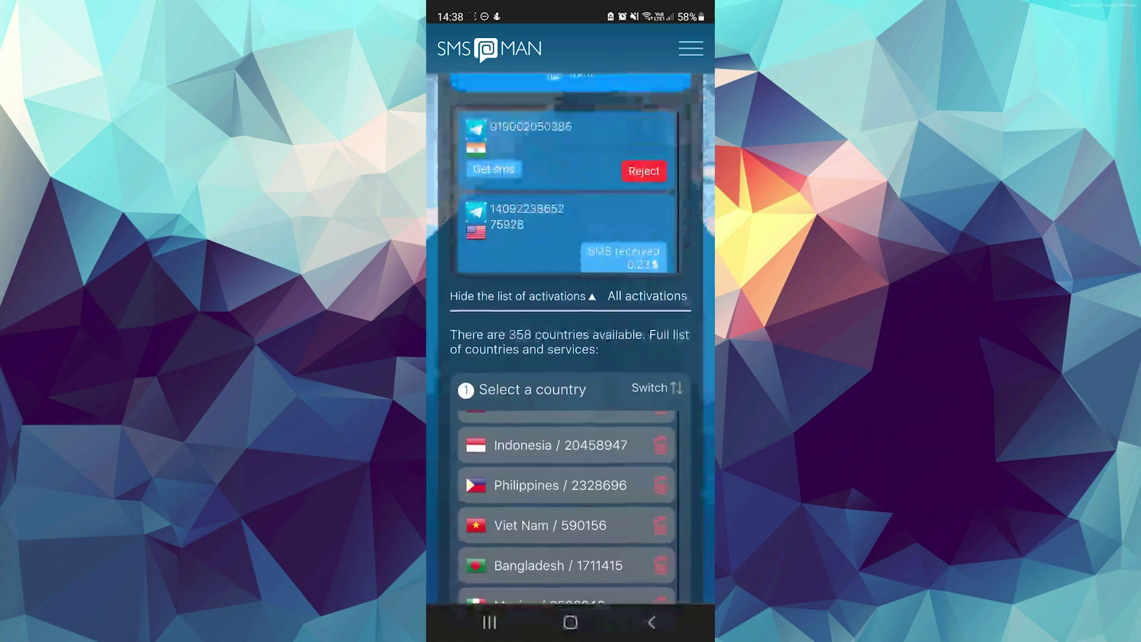
click(530, 128)
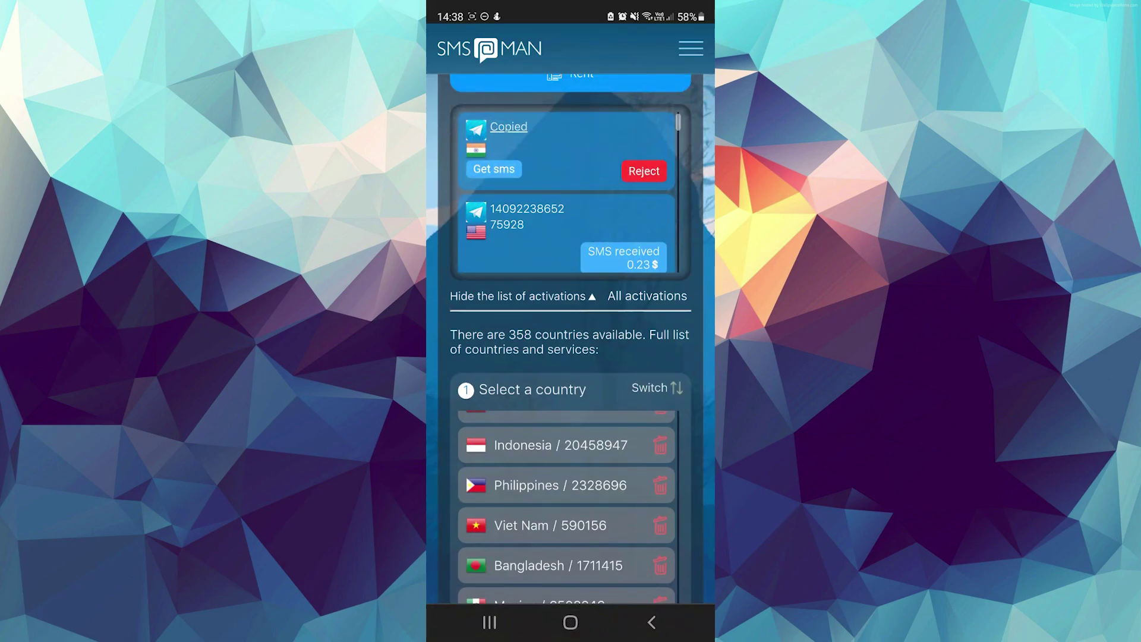
click(489, 622)
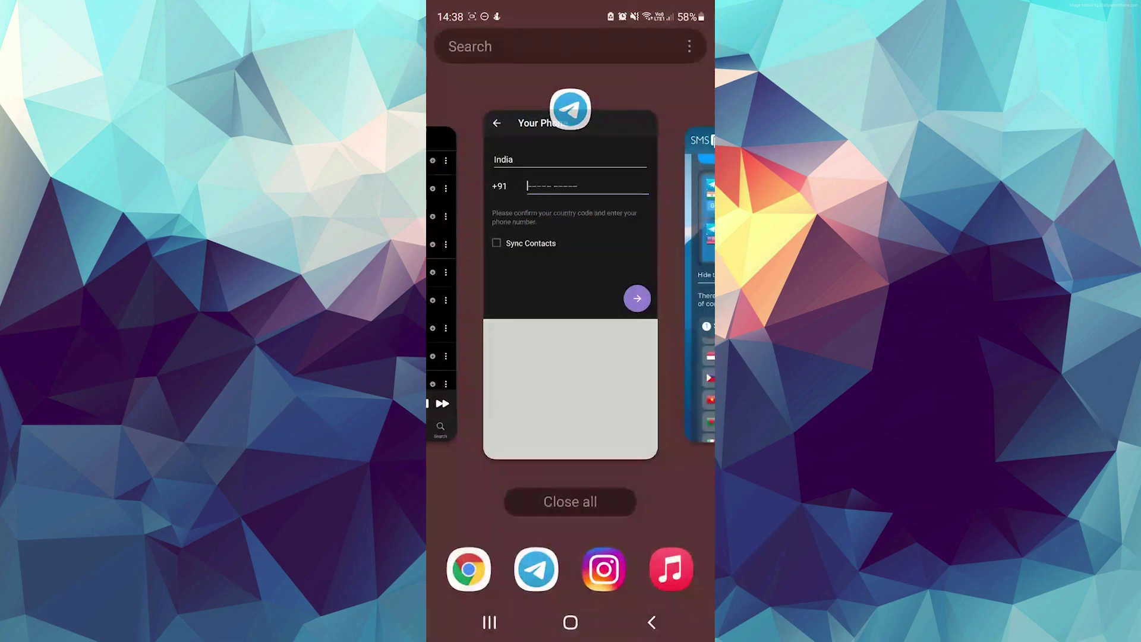
click(572, 303)
click(554, 385)
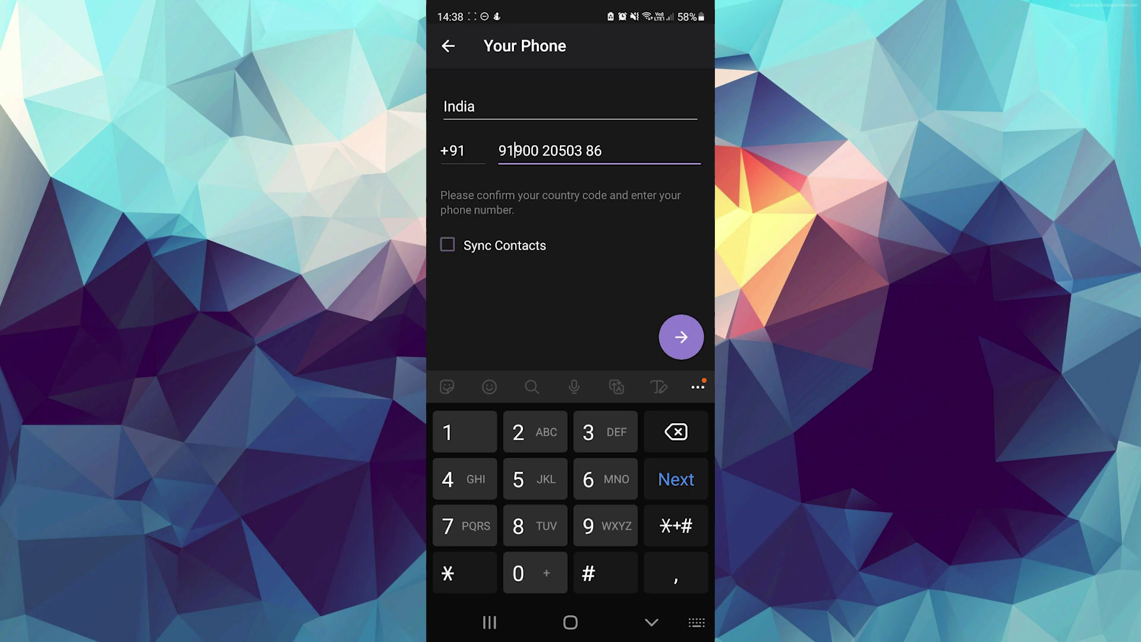
click(515, 151)
key(BackSpace)
key(BackSpace)
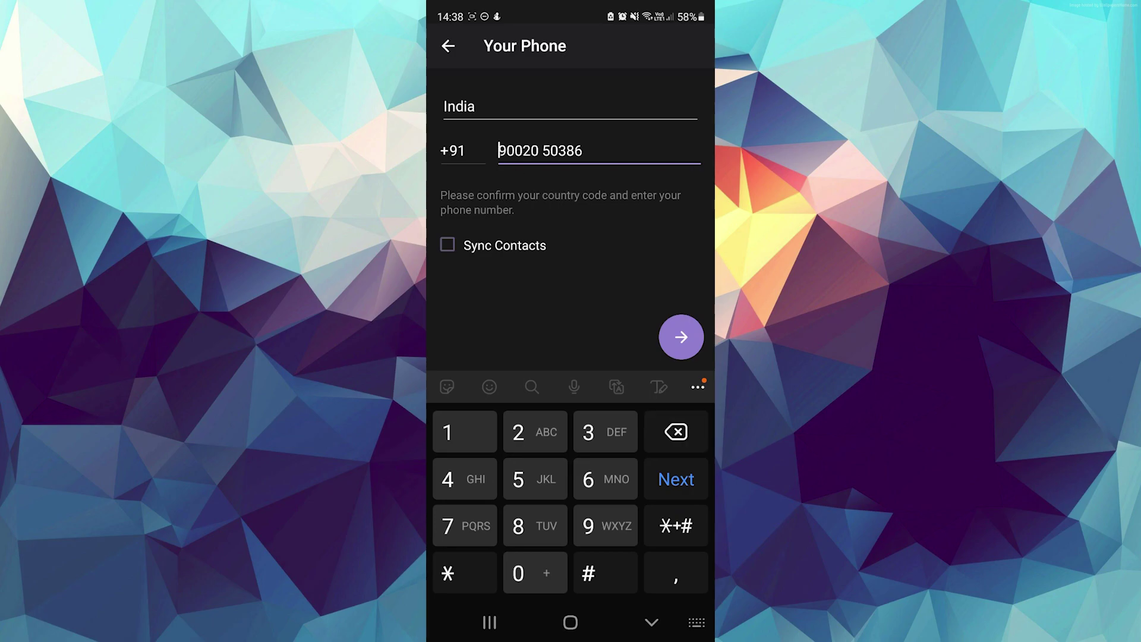
key(Return)
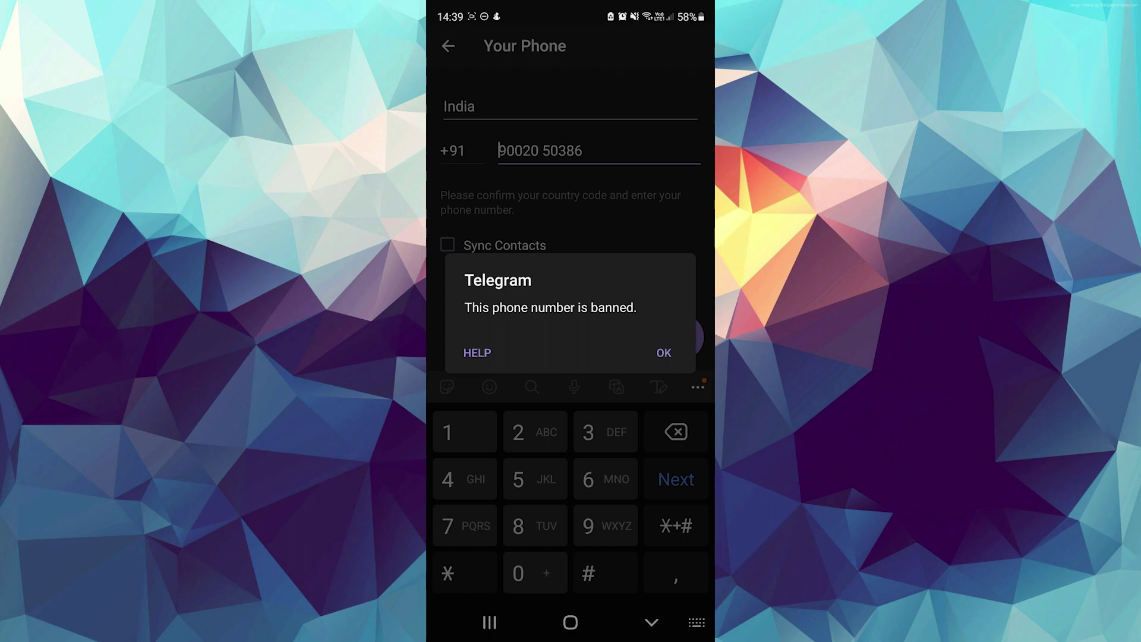
click(664, 353)
click(488, 622)
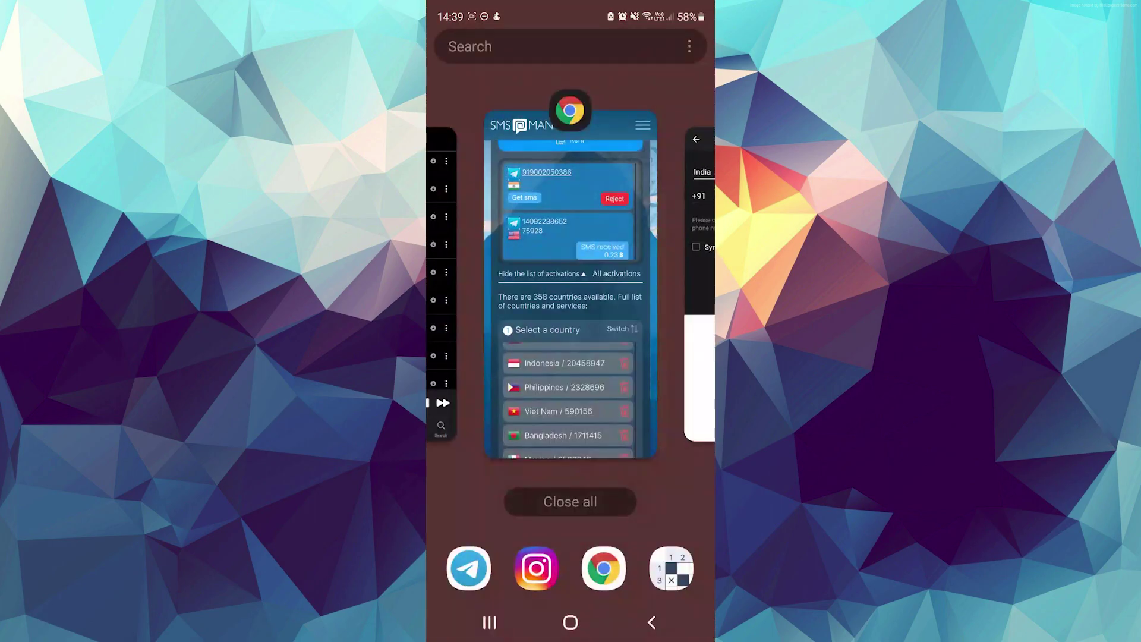
click(571, 295)
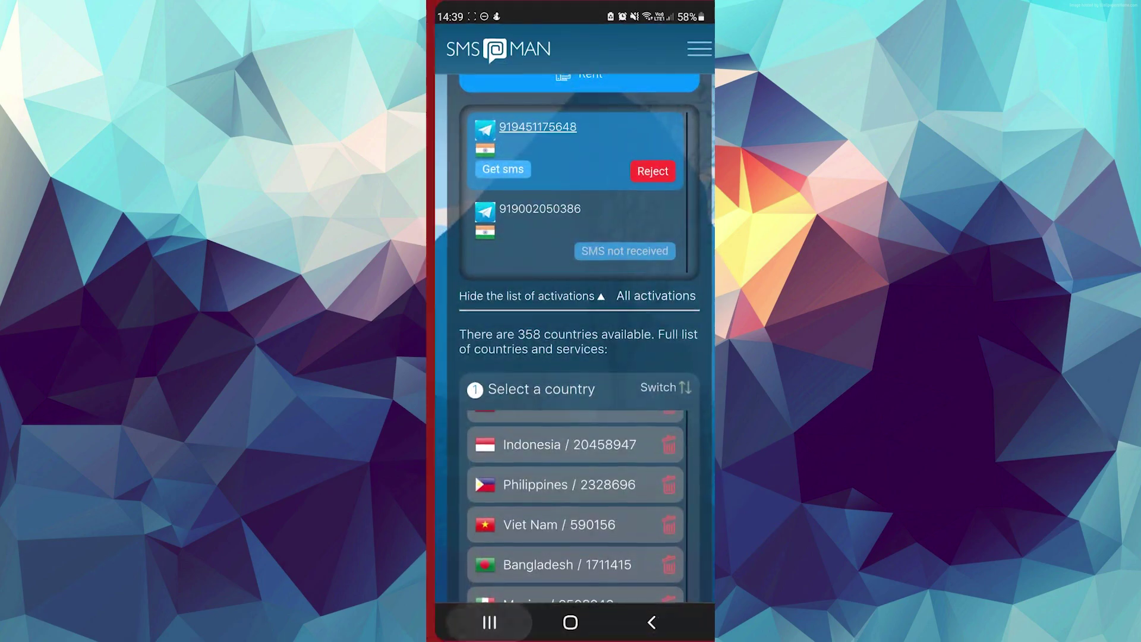
key(BackSpace)
key(BackSpace)
key(BackSpace)
key(BackSpace)
click(553, 150)
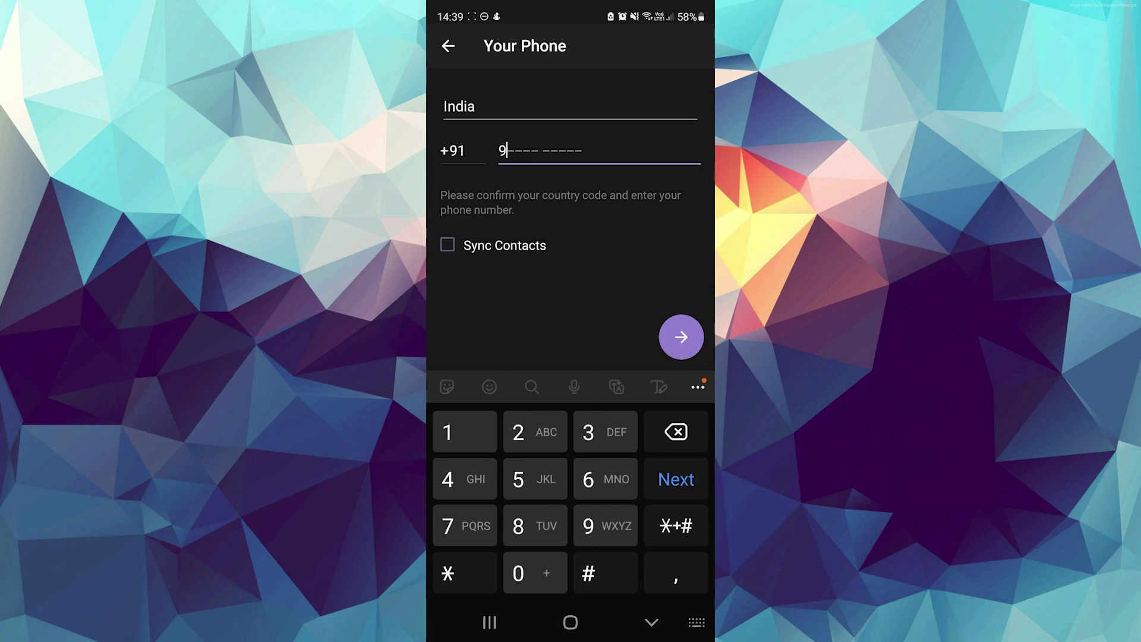
click(681, 337)
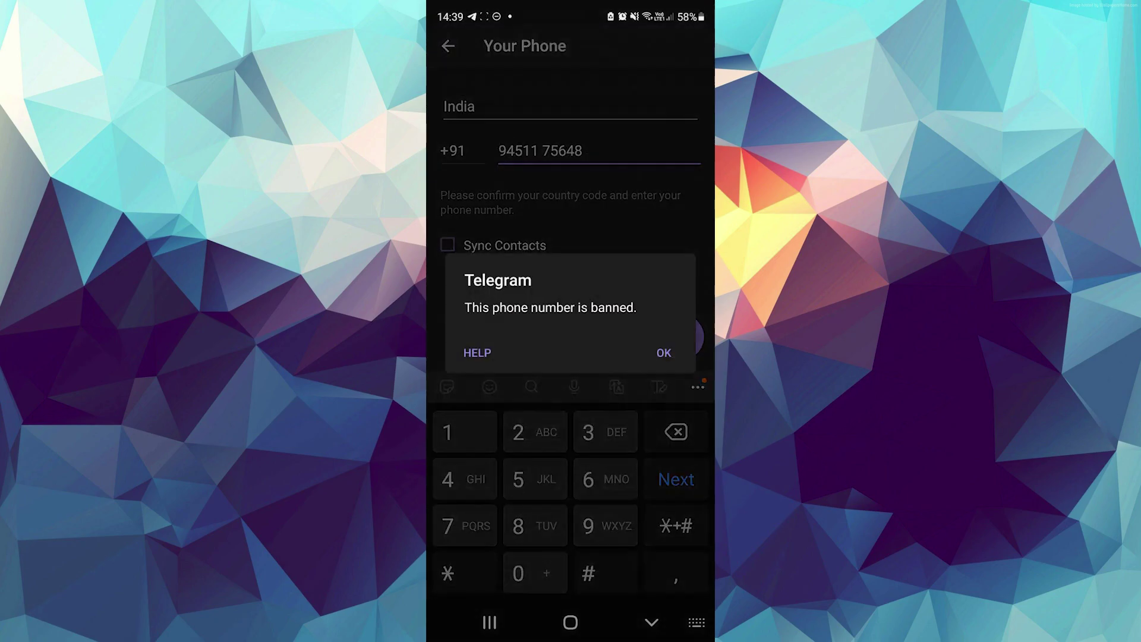
click(664, 352)
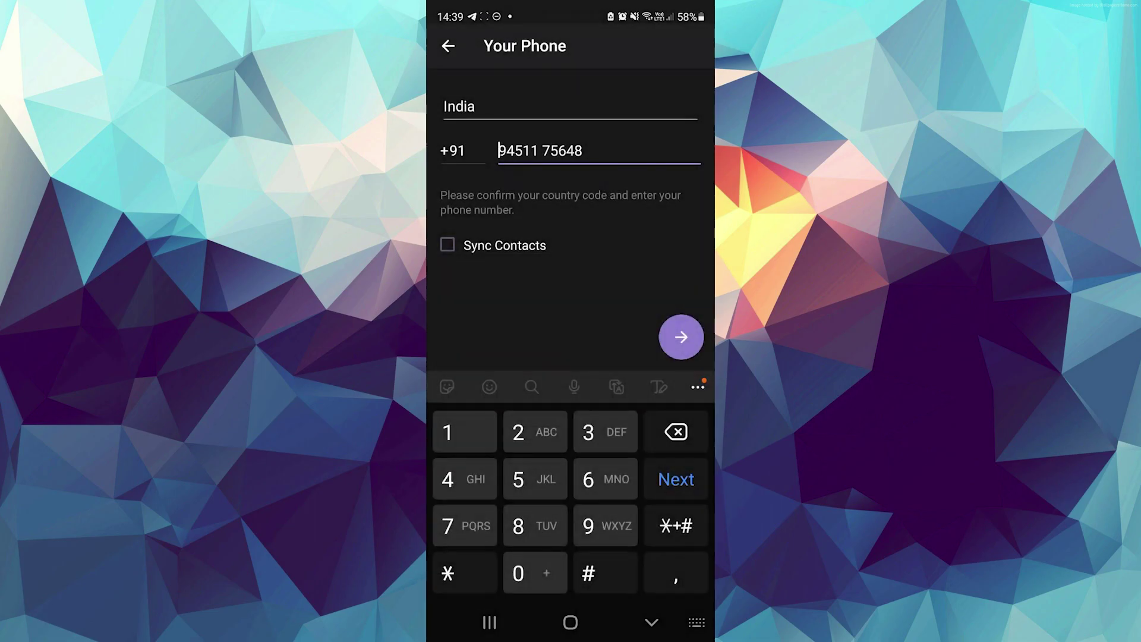
scroll(572, 340, down, 5)
scroll(570, 357, down, 3)
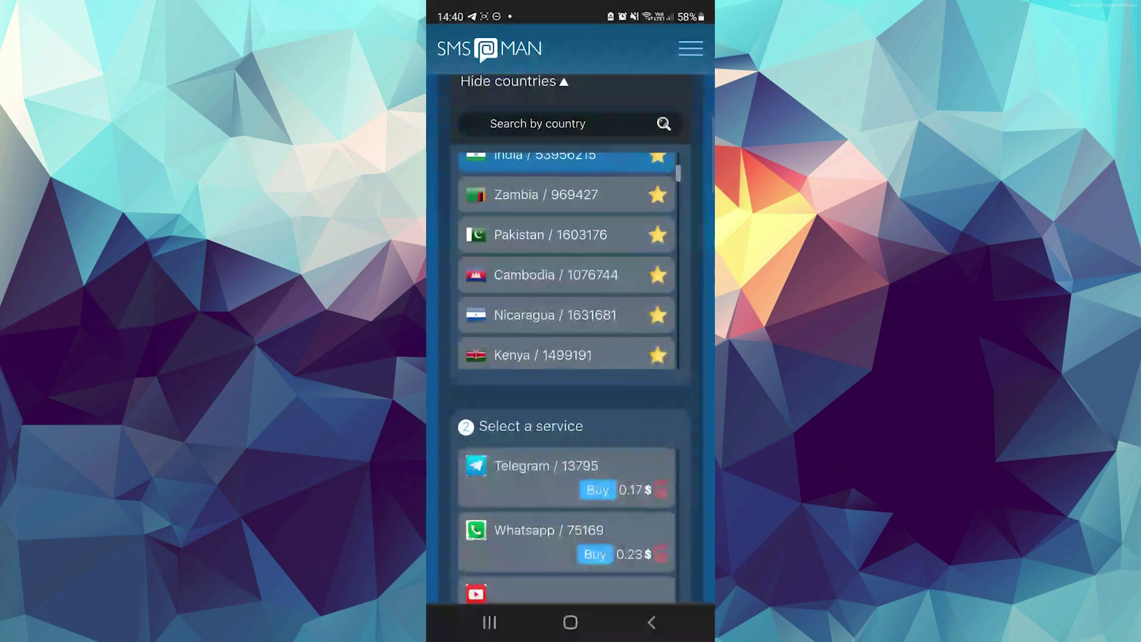
scroll(571, 357, up, 6)
click(508, 127)
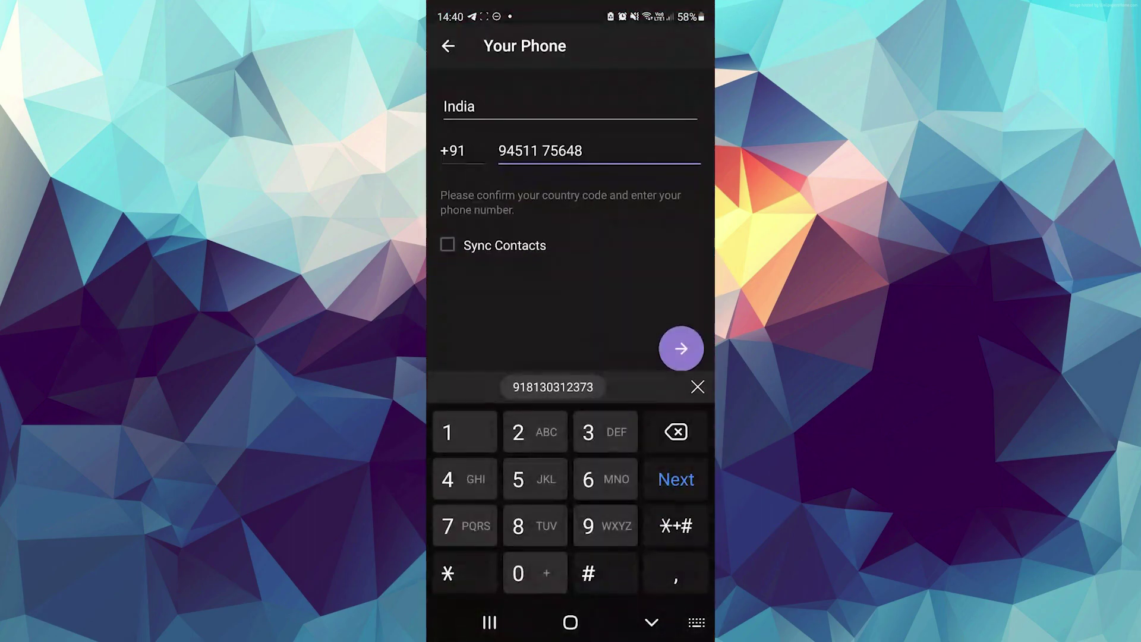
key(BackSpace)
key(BackSpace)
key(BackSpace)
key(BackSpace)
key(BackSpace)
text(813)
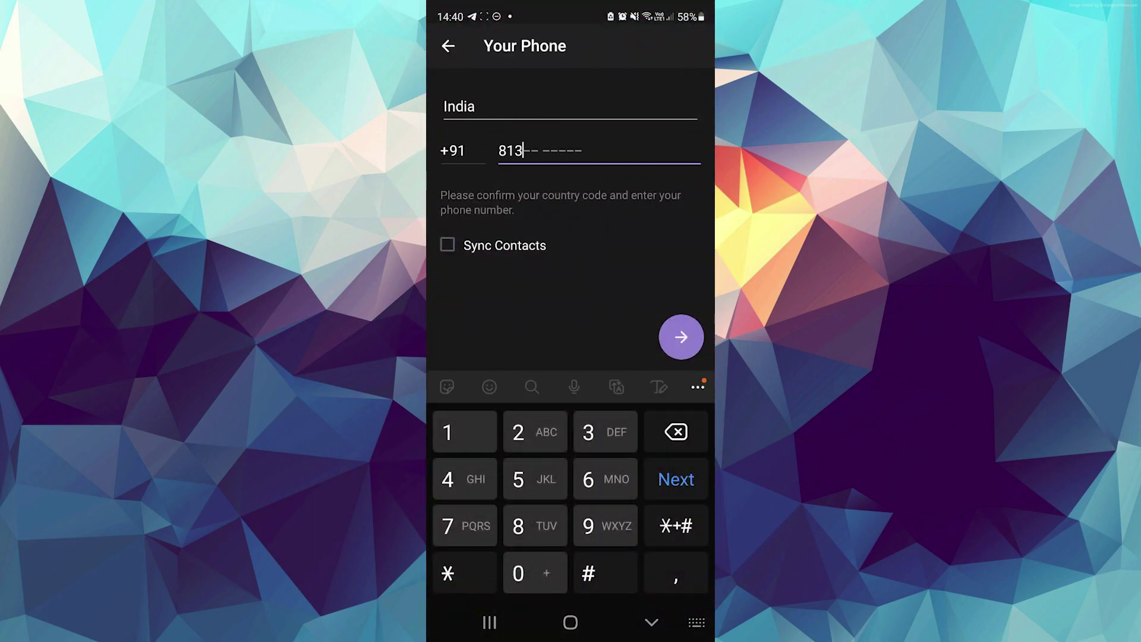
key(BackSpace)
key(BackSpace)
key(BackSpace)
click(512, 151)
key(BackSpace)
key(BackSpace)
key(Return)
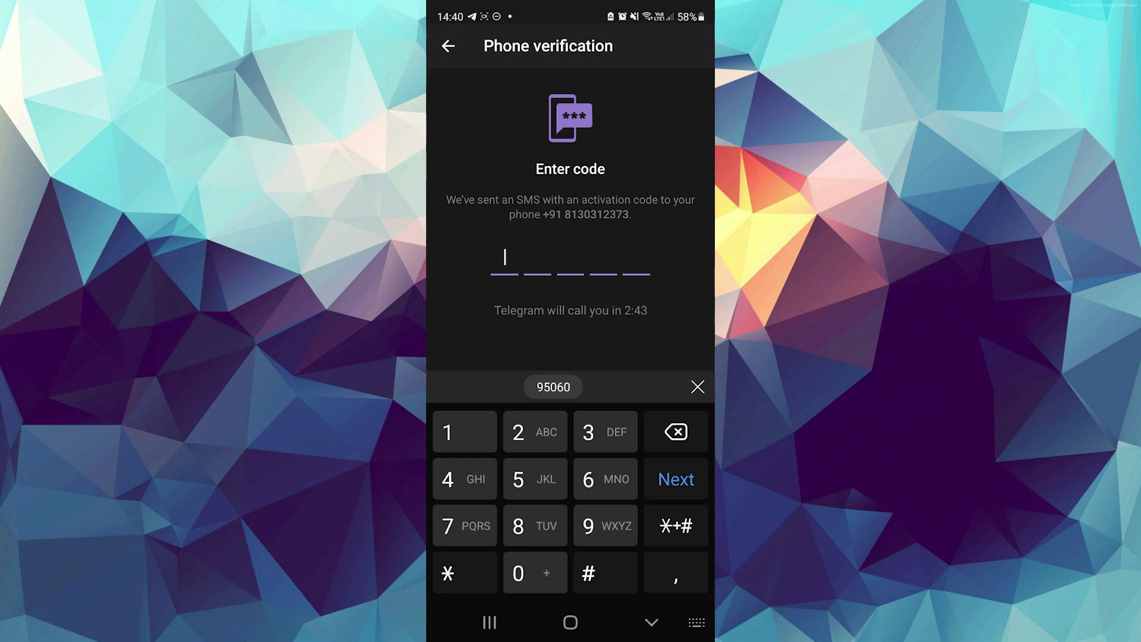
click(553, 387)
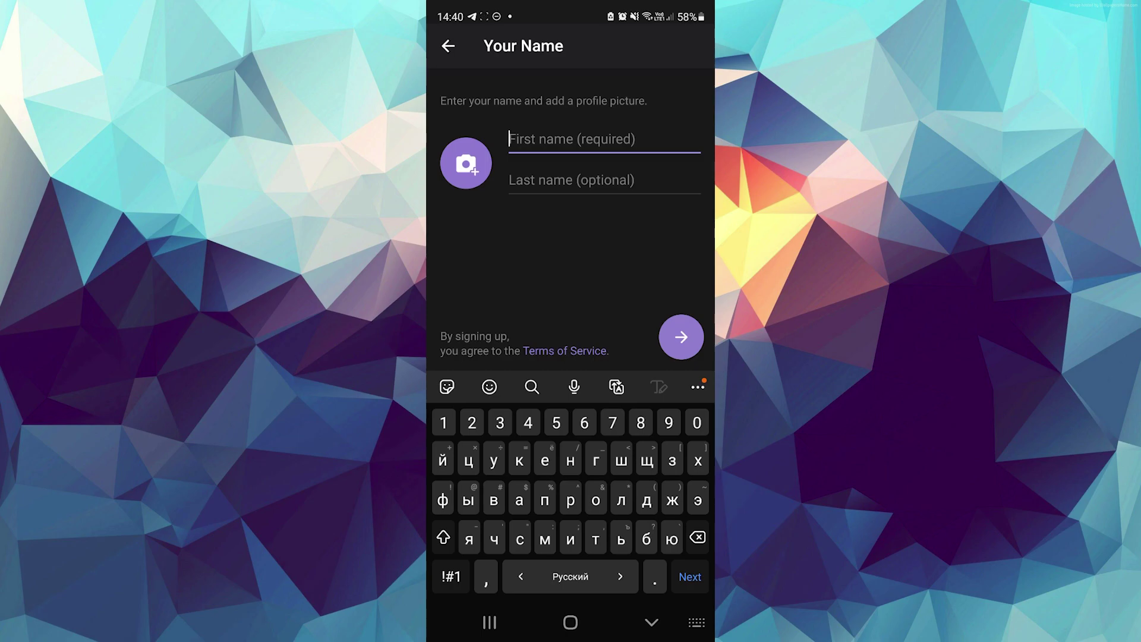
text(J)
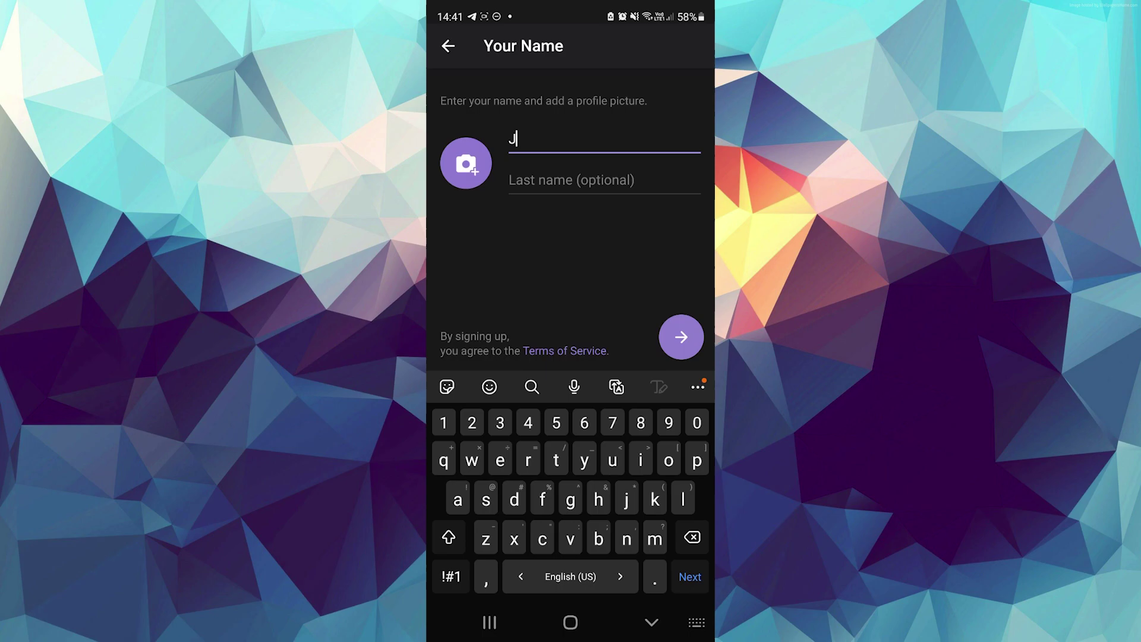
text(ohn)
Enter John as both first and last name and complete registration.
key(Return)
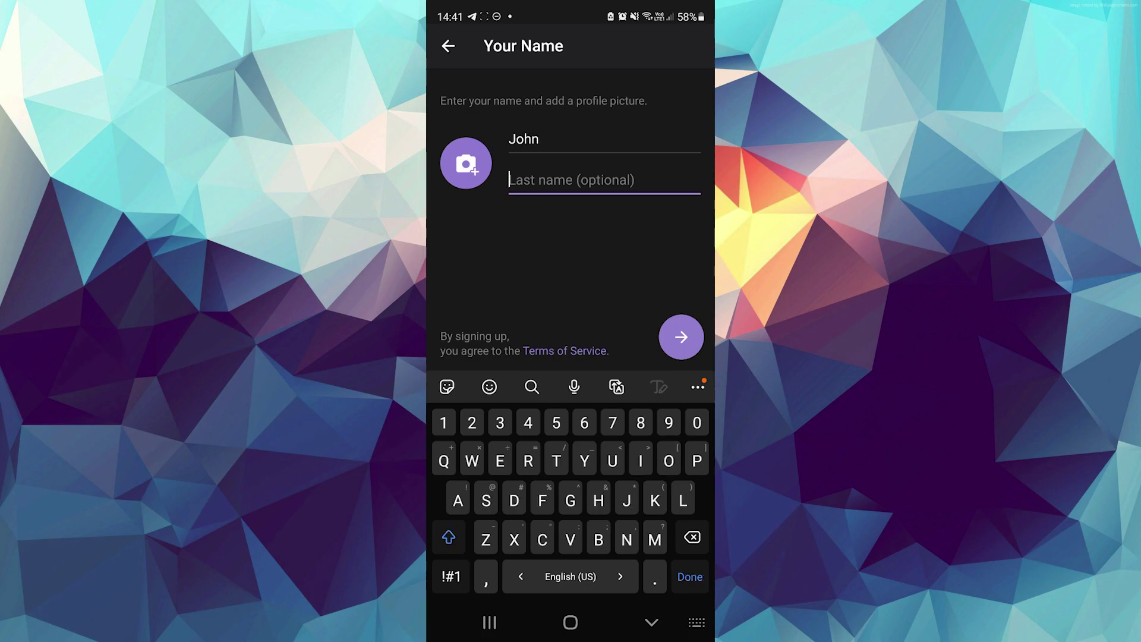
text(John)
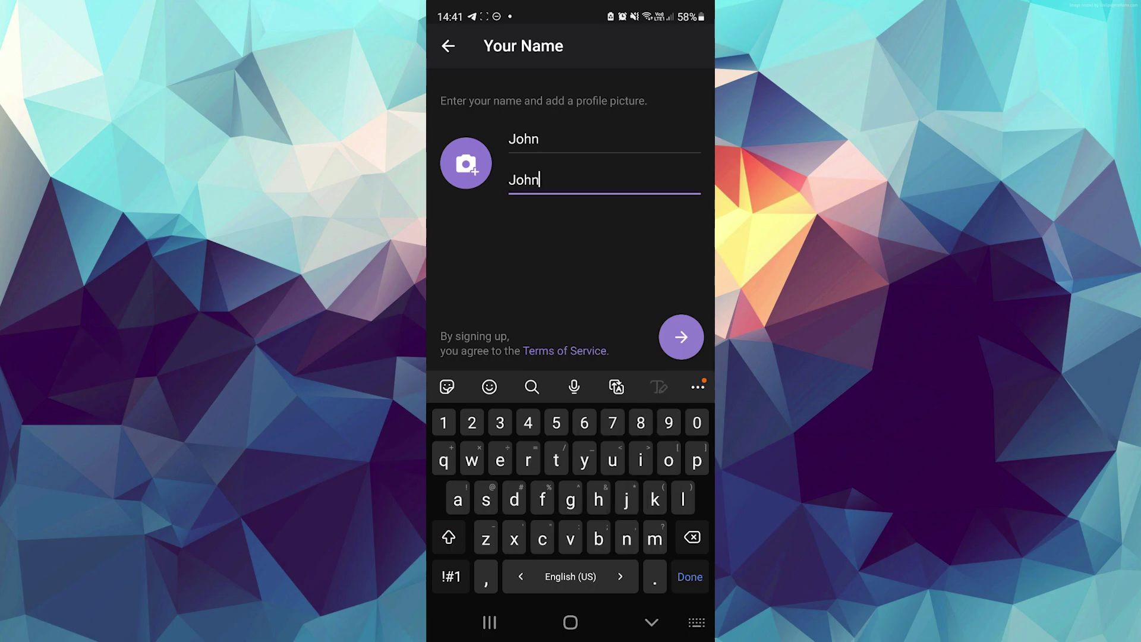
click(682, 337)
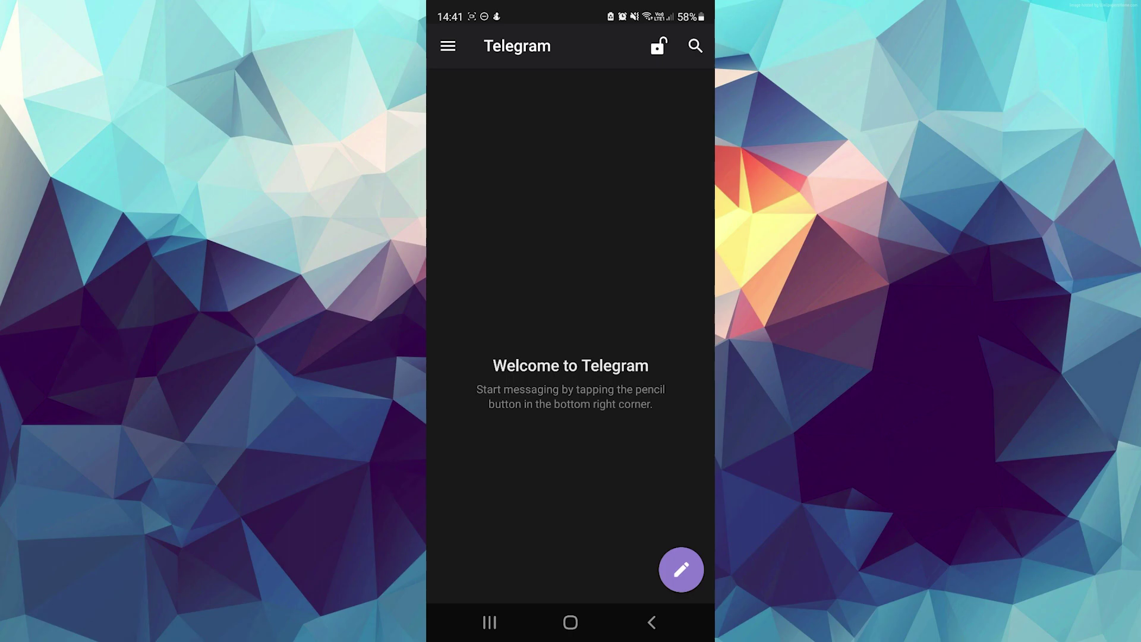
Search for 'sms-man chat' and open the SMS-MAN Chat group result.
click(694, 46)
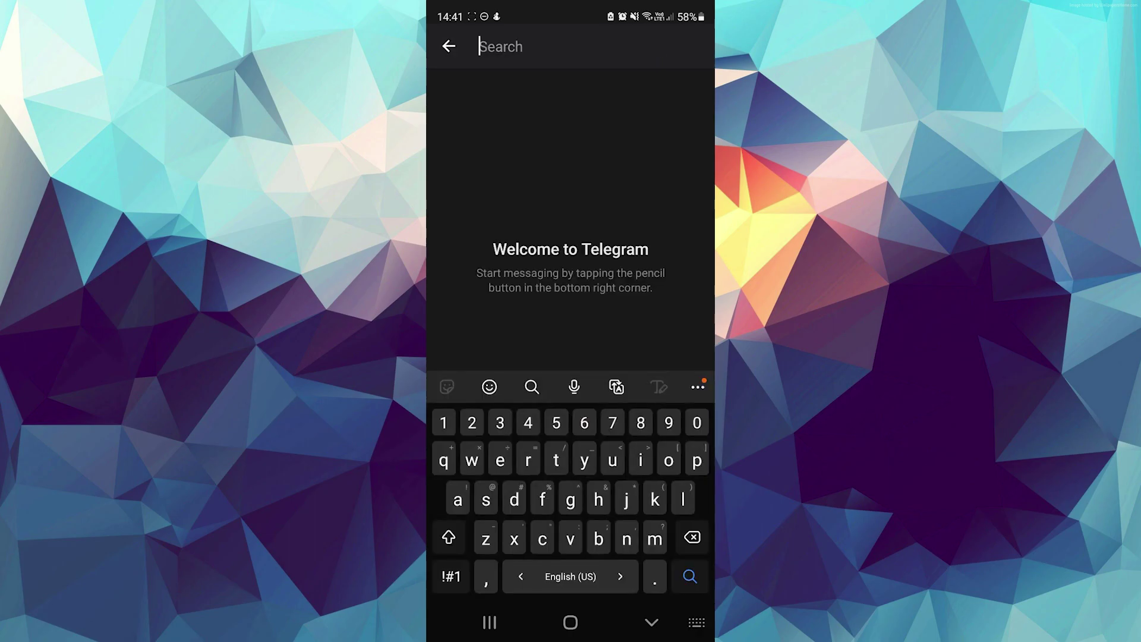
text(sms-man)
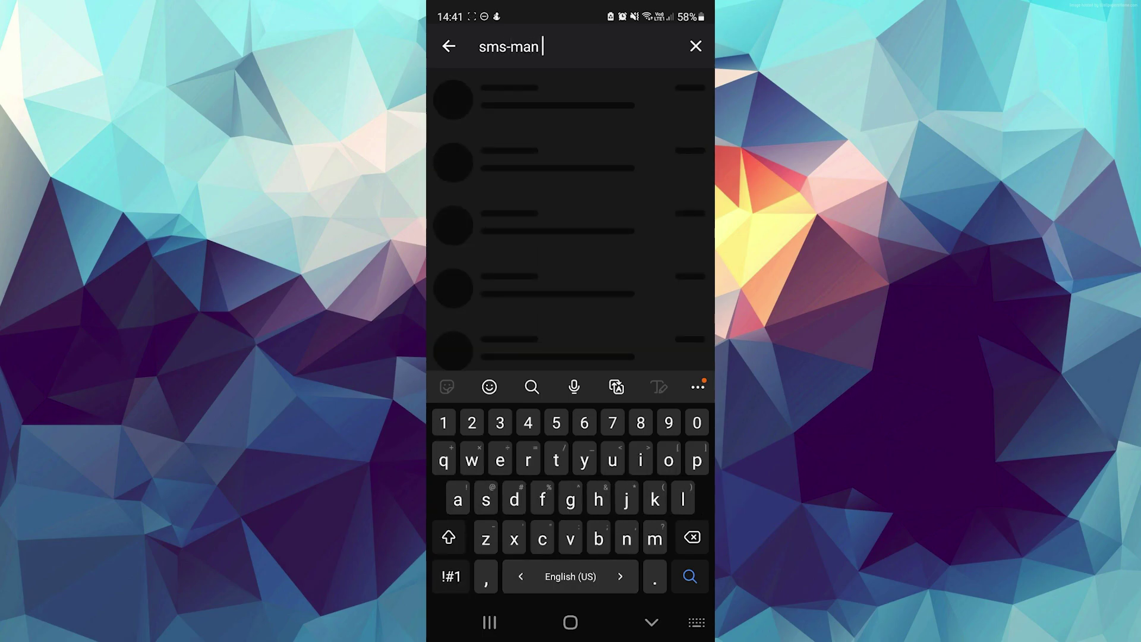
text( chat)
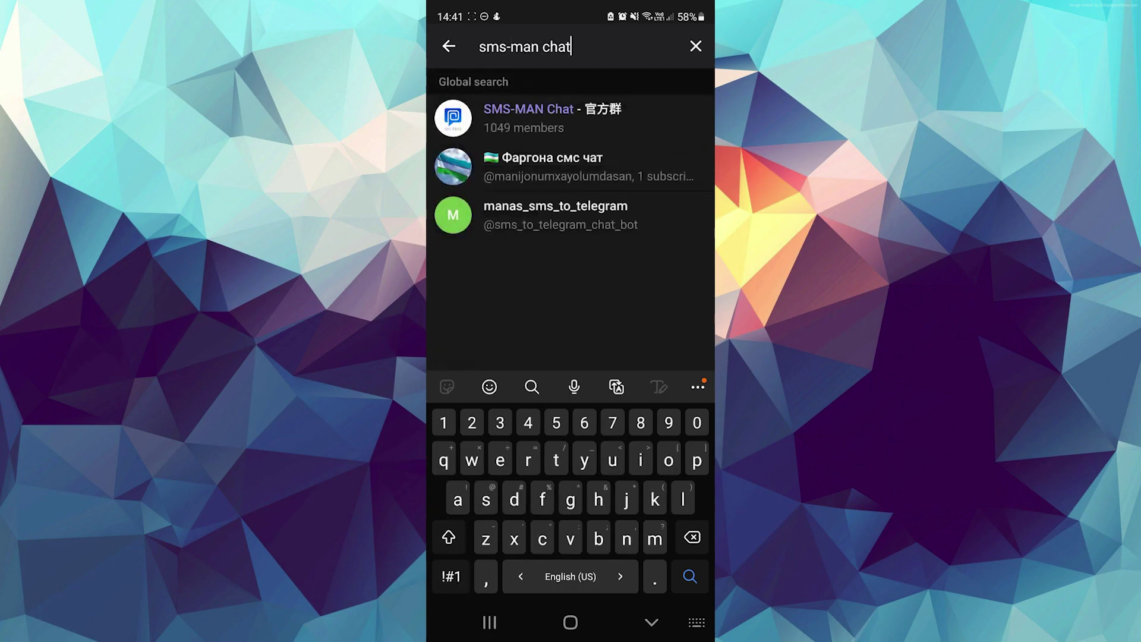
click(651, 622)
click(553, 118)
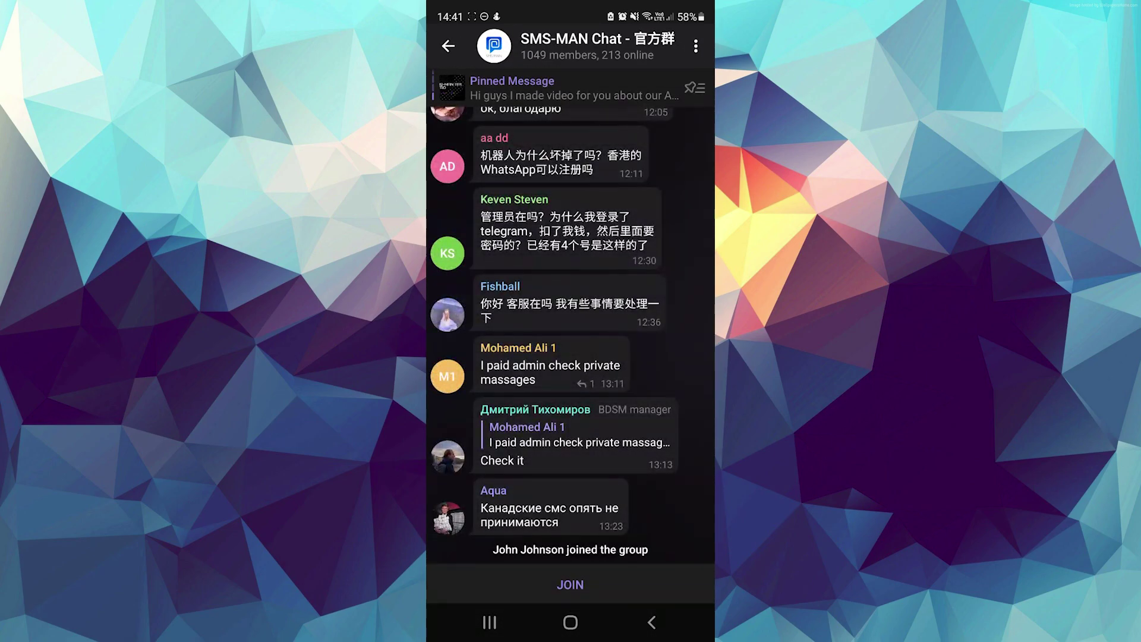
Join SMS-MAN Chat using the JOIN button at the bottom of the group.
click(572, 585)
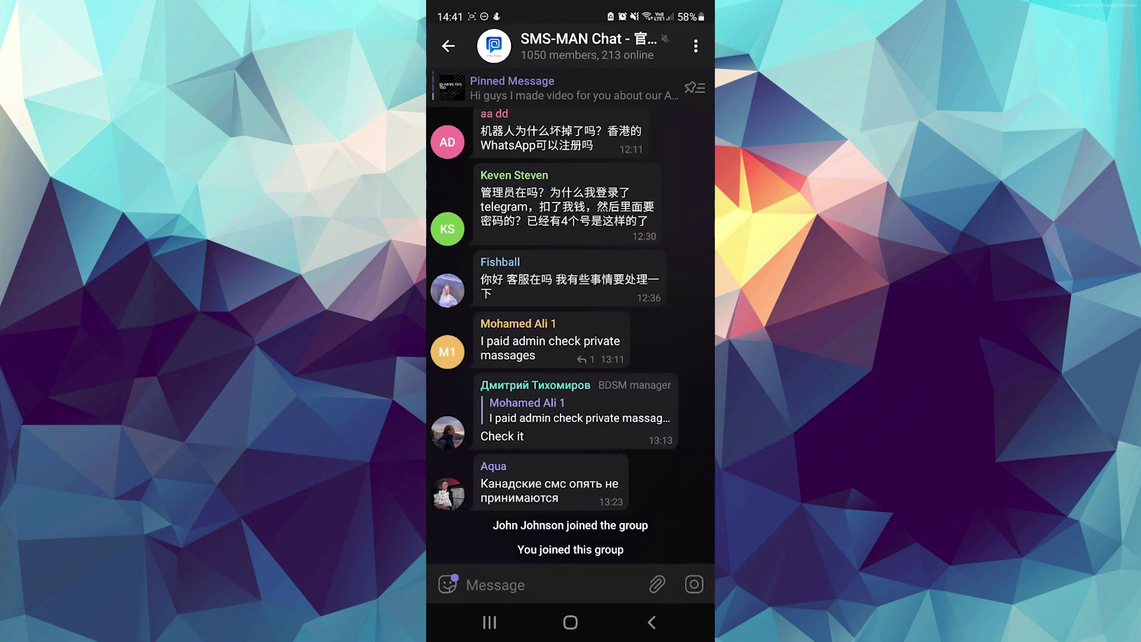
scroll(571, 336, up, 5)
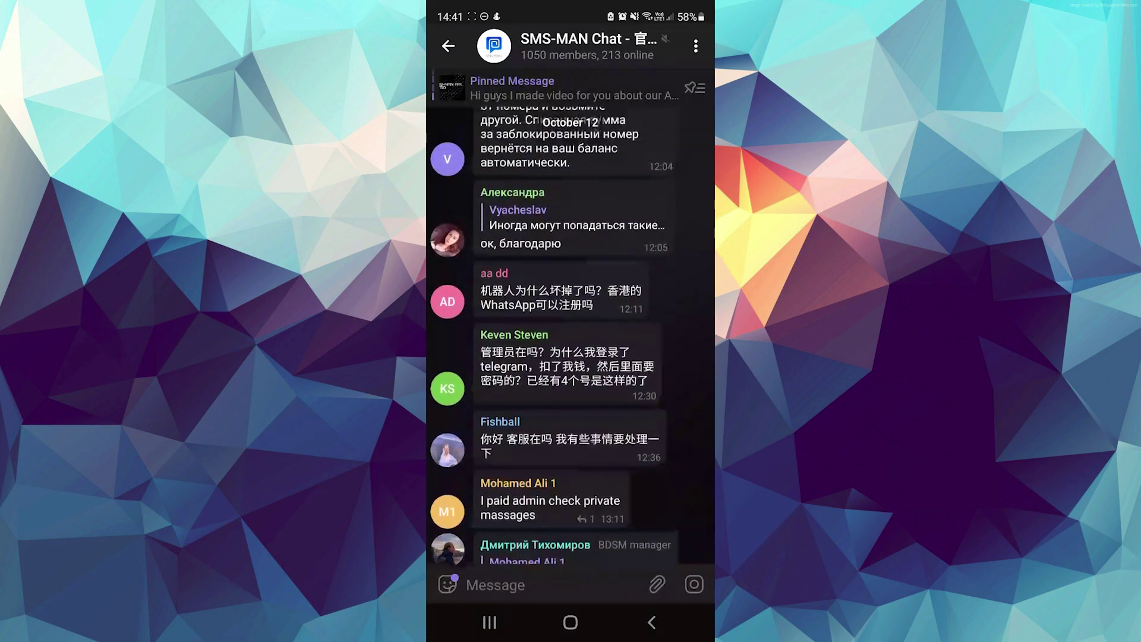
scroll(570, 337, up, 3)
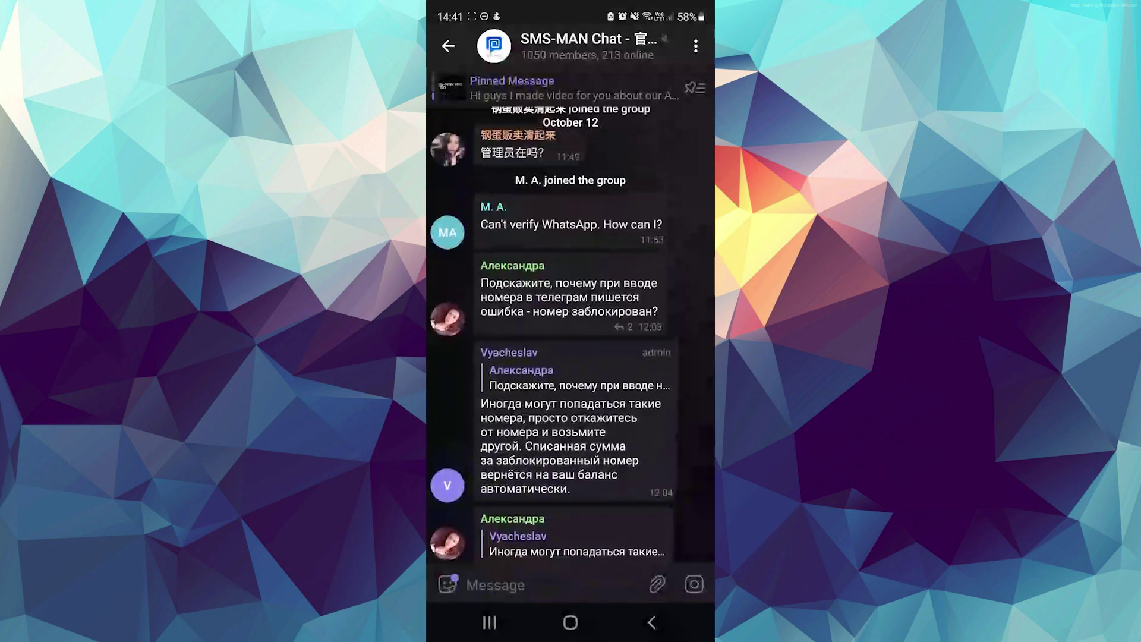
scroll(571, 337, down, 2)
scroll(571, 335, down, 5)
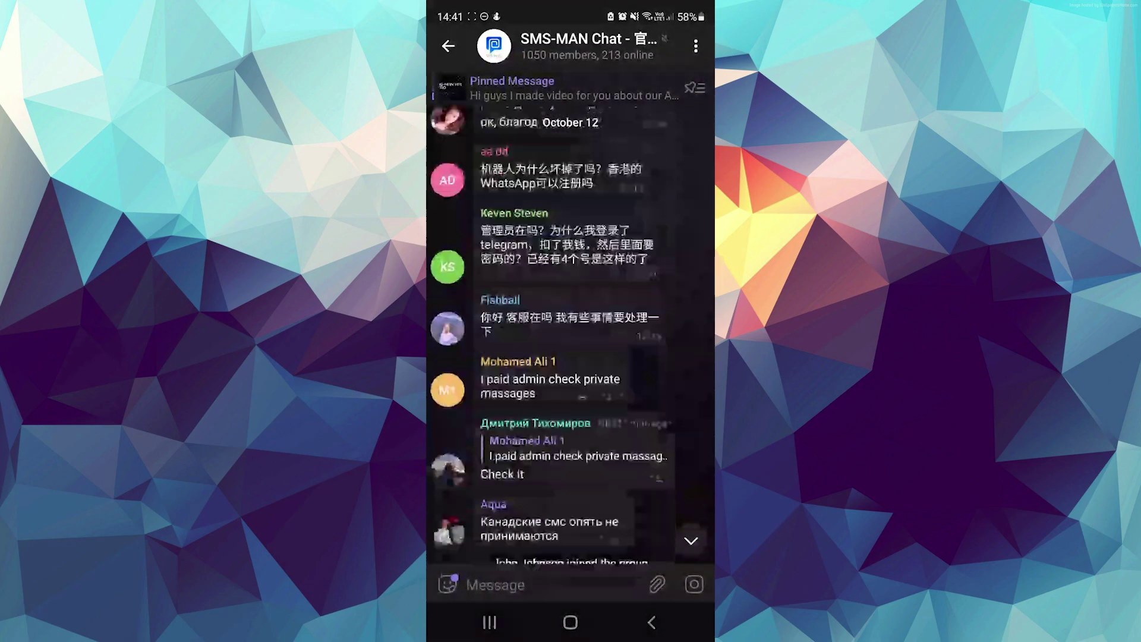